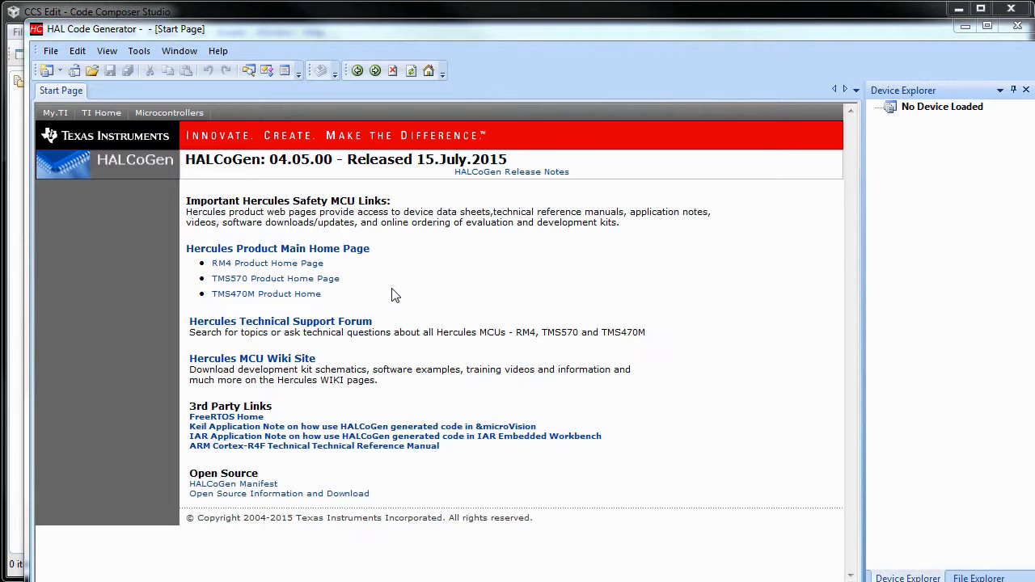
Switch to Code Composer Studio and start a new CCS project named LC4357_UART using the Empty Project template.
left_click(237, 17)
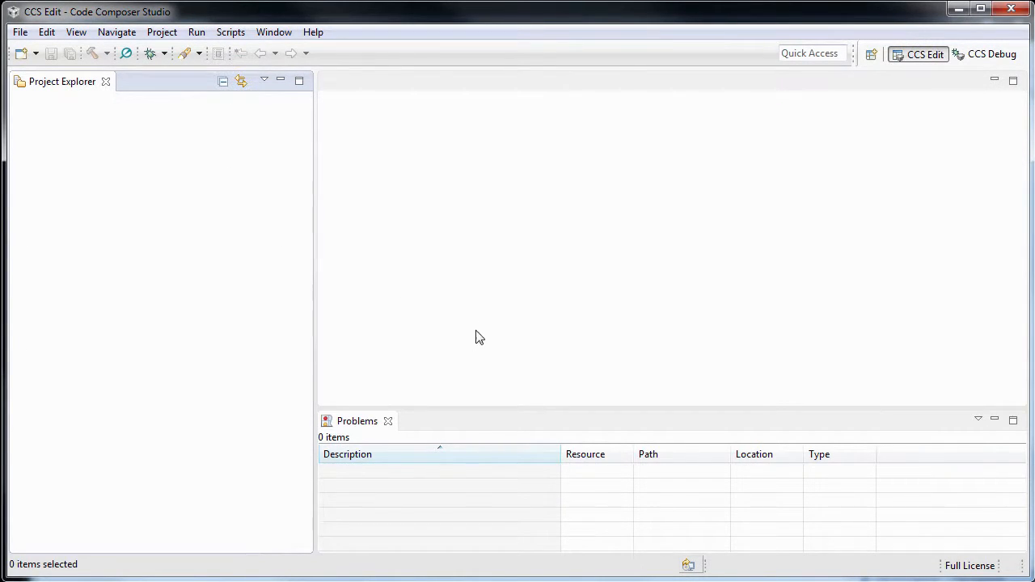
left_click(21, 34)
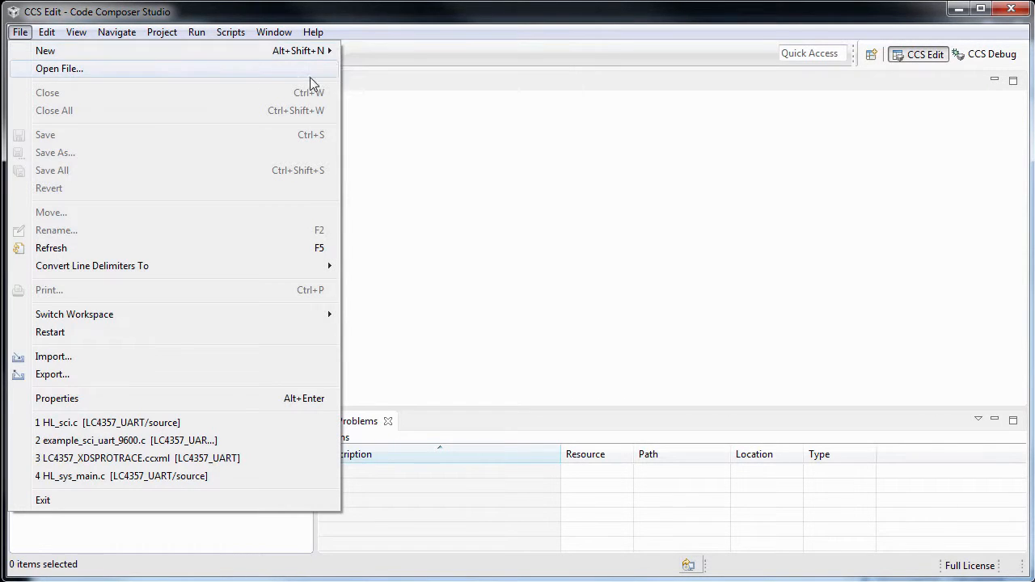
left_click(388, 51)
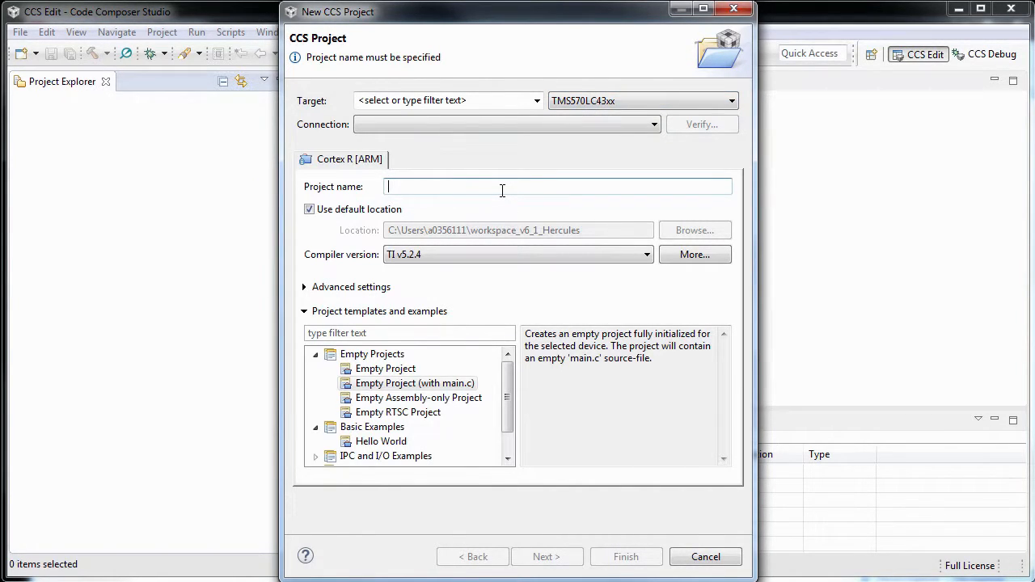
type("LC4357")
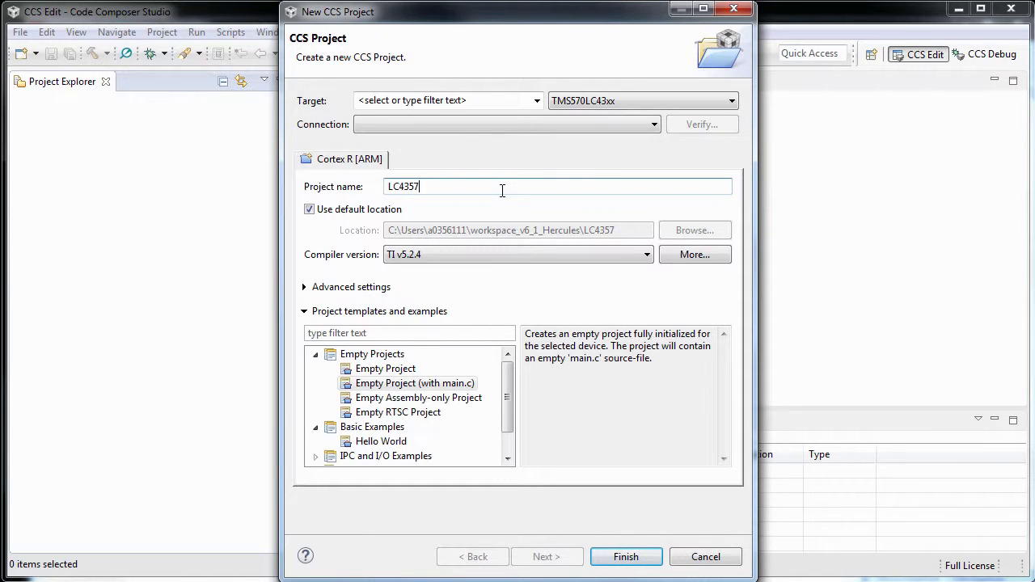
type("_UART")
left_click(382, 373)
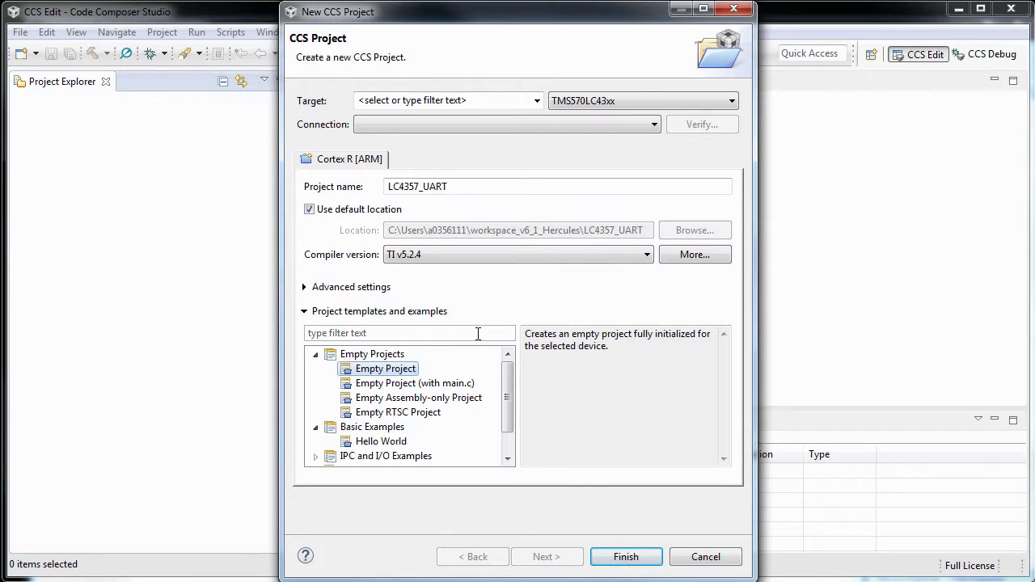
Set the project's connection to Spectrum Digital XDSPRO USB Emulator and create the project.
left_click(656, 126)
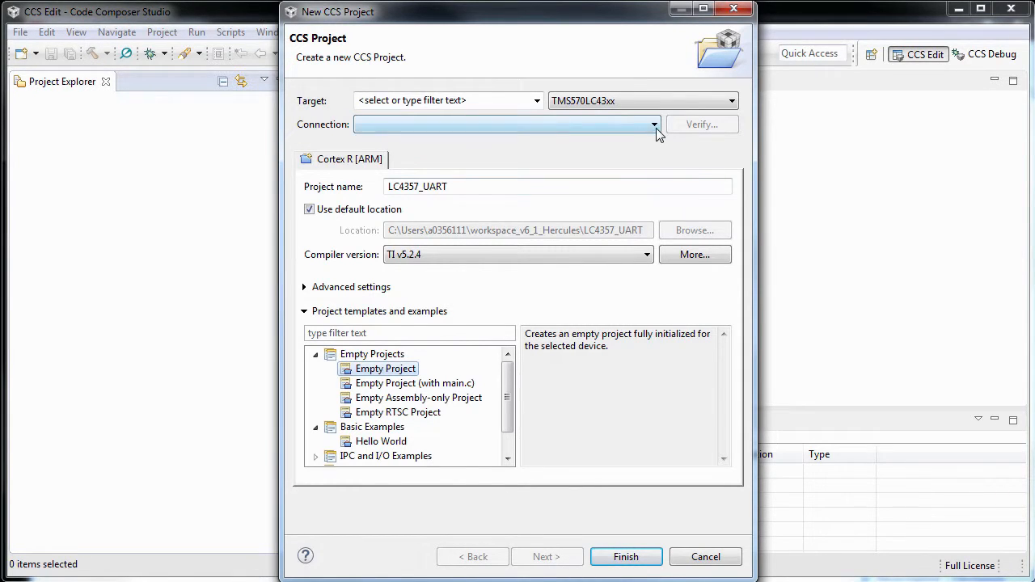
scroll(688, 189, "down", 2)
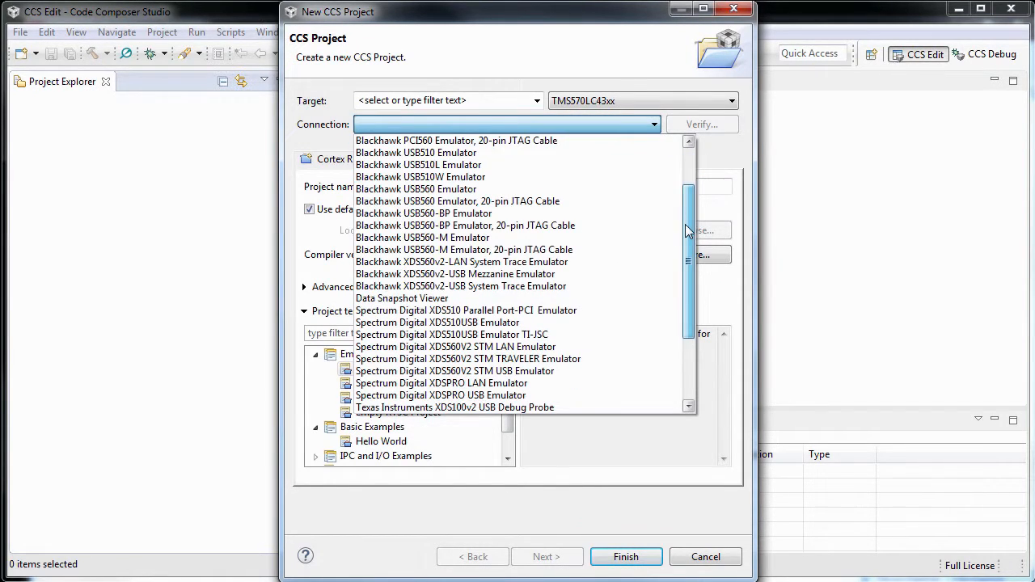
left_click(534, 395)
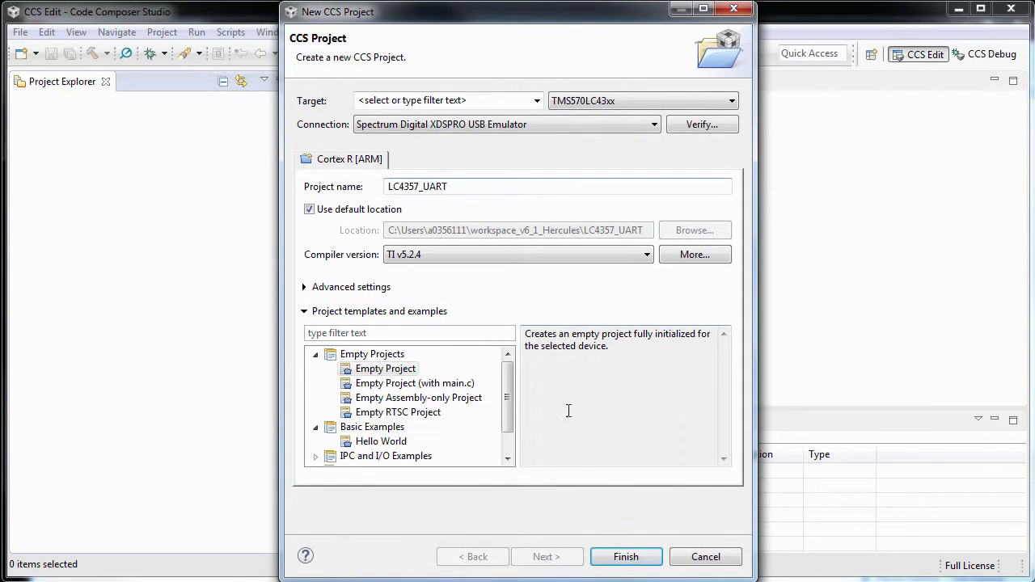
left_click(619, 558)
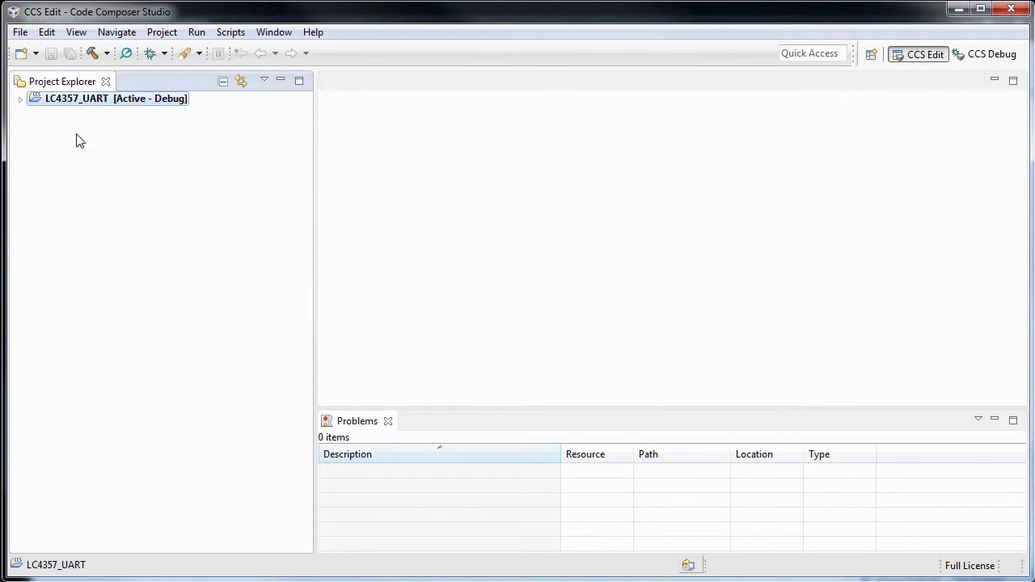
Expand the LC4357_UART project, copy its folder location from the project properties and close the properties.
left_click(21, 99)
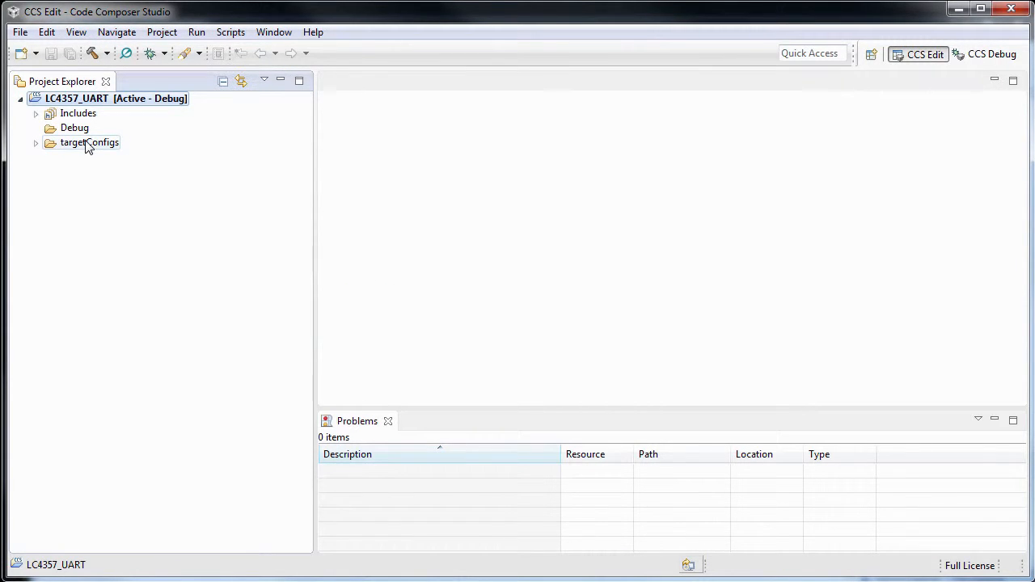
right_click(111, 99)
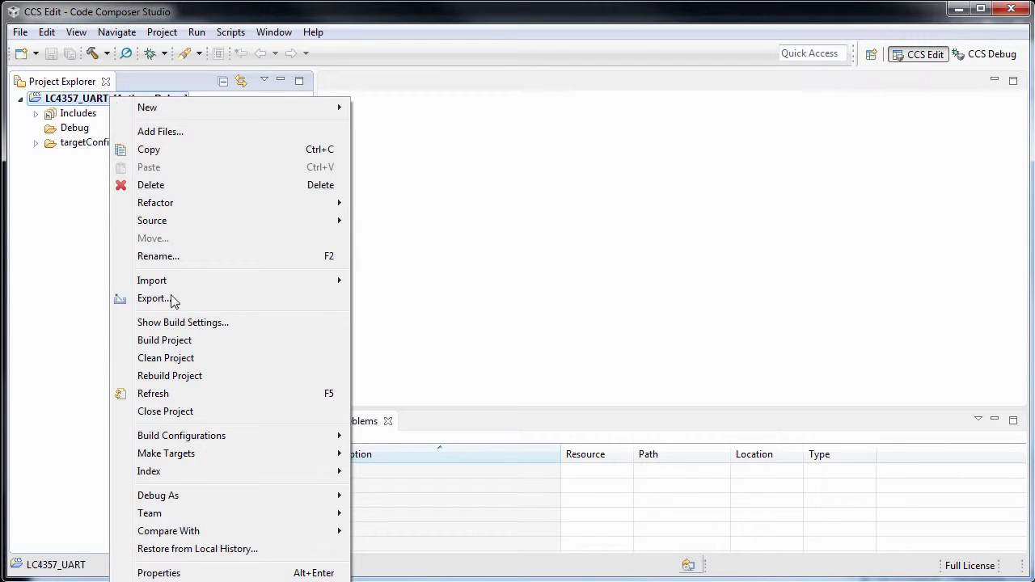
left_click(180, 569)
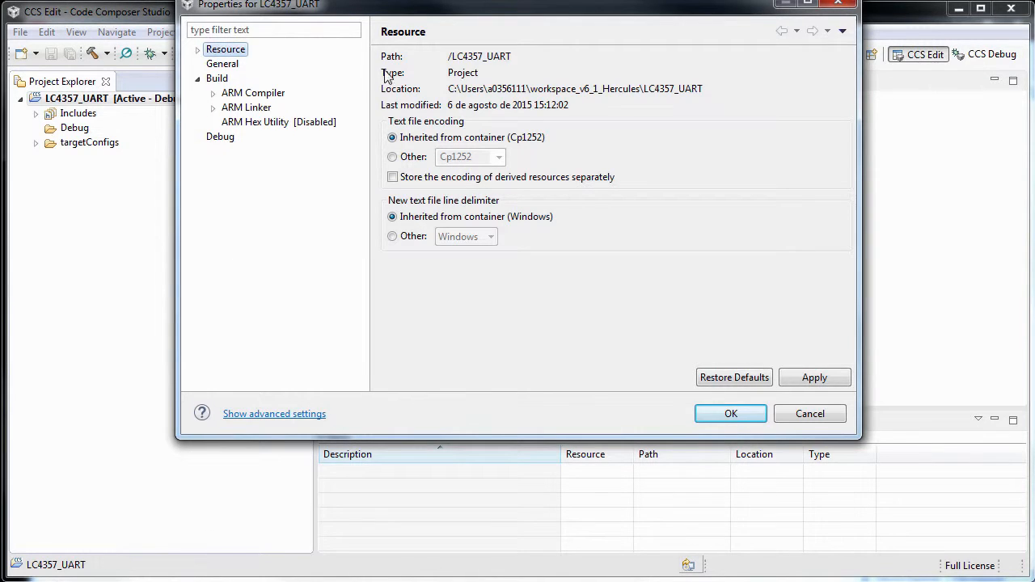
left_click_drag(705, 89, 450, 91)
right_click(452, 89)
left_click(498, 138)
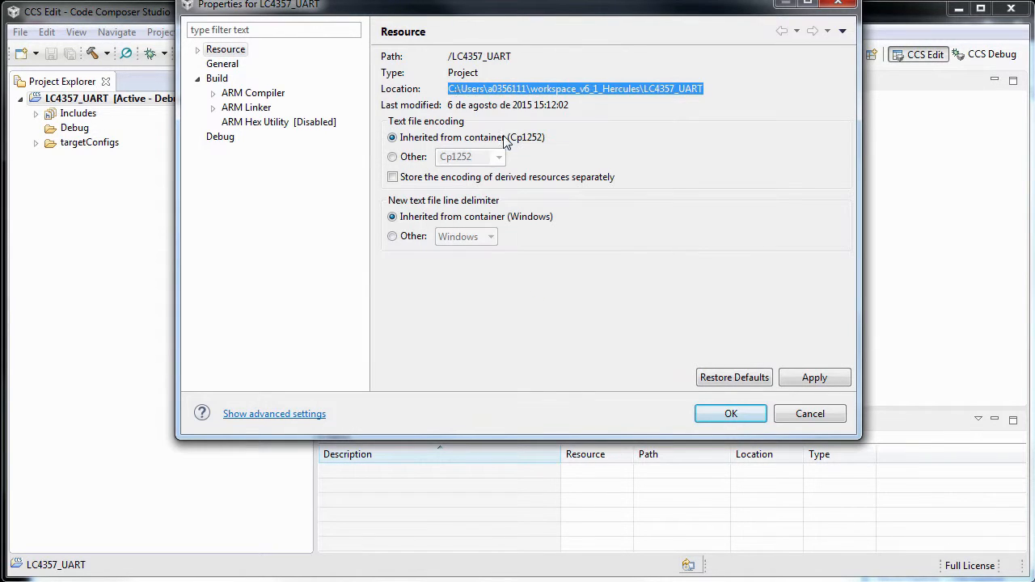
left_click(720, 414)
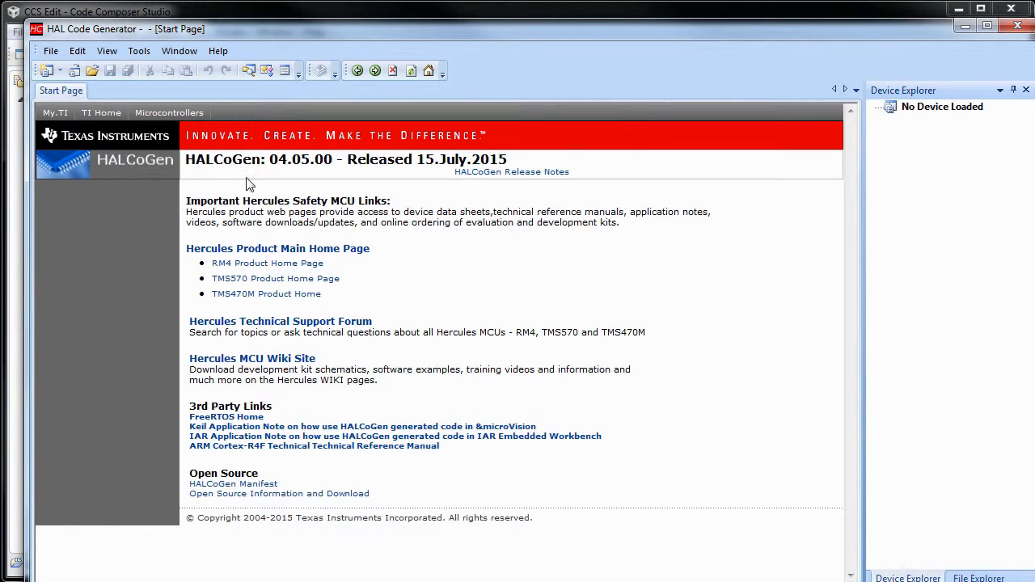
In HAL Code Generator, start a new project for the TMS570LC43x family and the TMS570LC4357ZWT device.
left_click(50, 51)
mouse_move(66, 73)
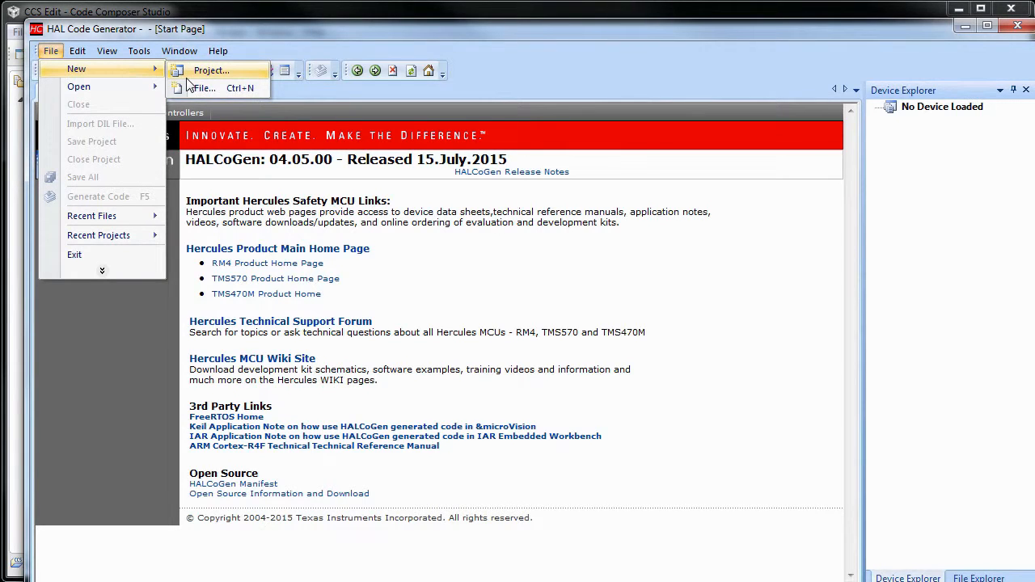
left_click(208, 71)
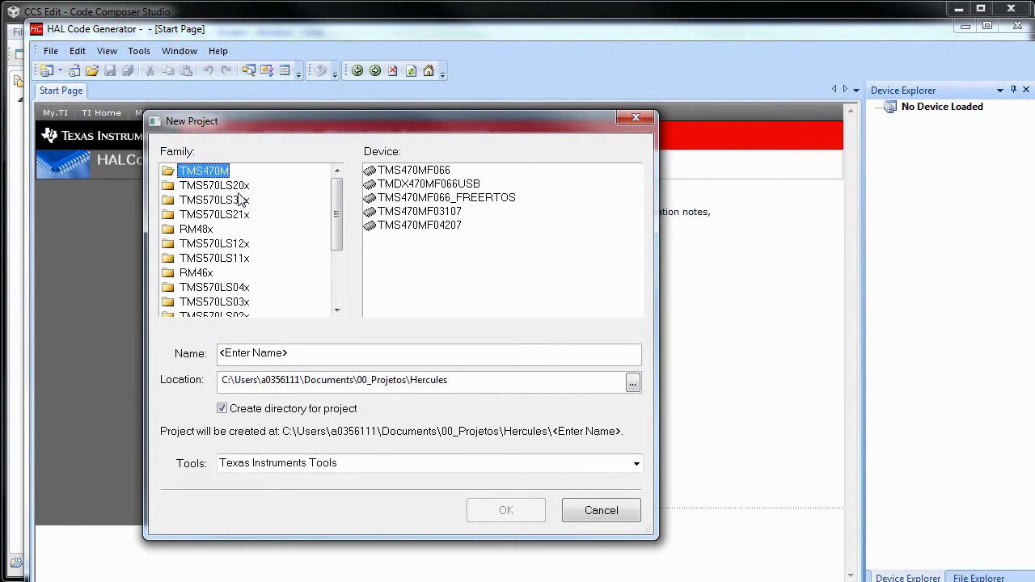
left_click(342, 279)
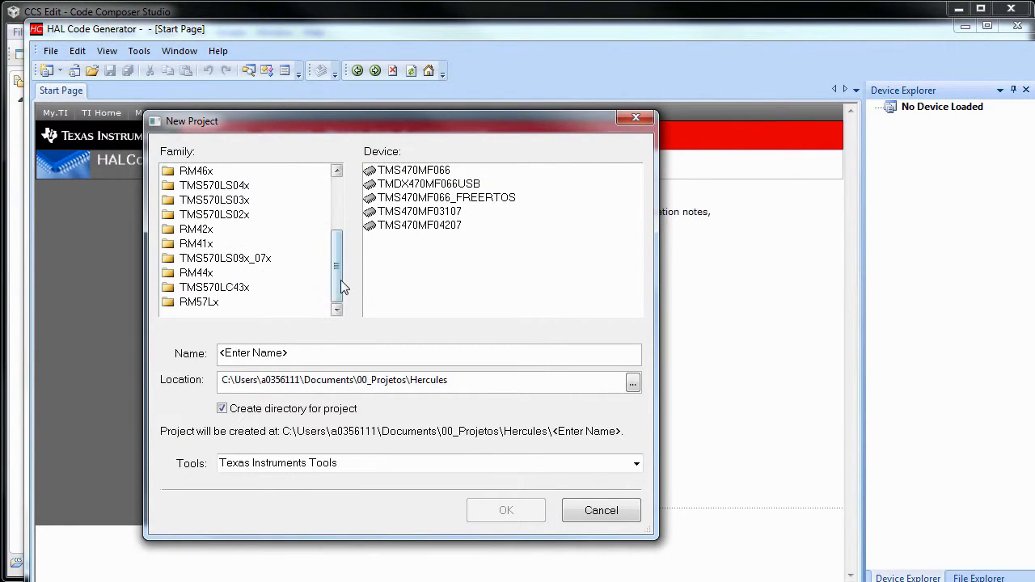
left_click(214, 289)
left_click(433, 172)
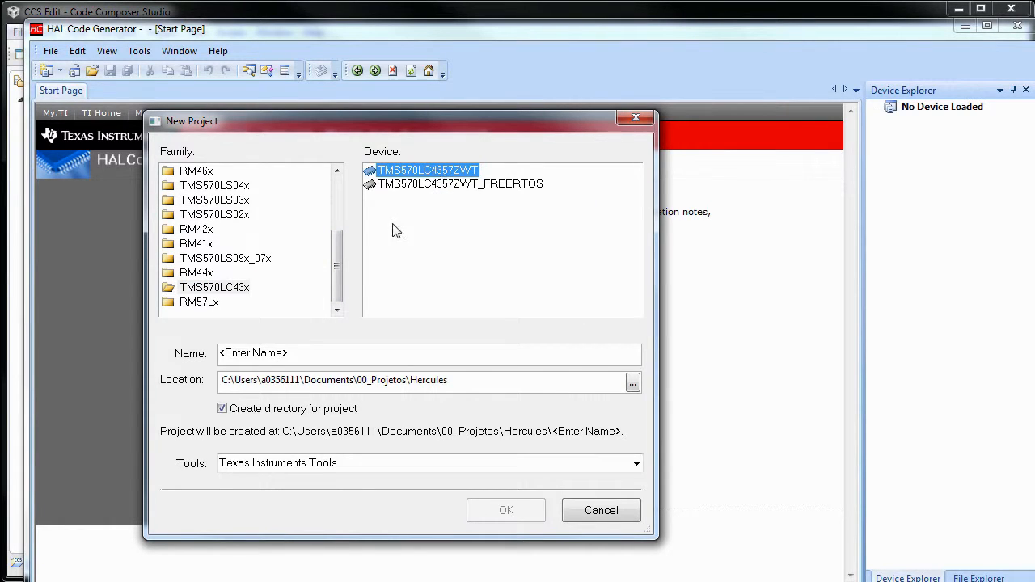
Name the project LC4357_UART, paste the copied project path as its location, disable directory creation and create the project.
left_click(266, 354)
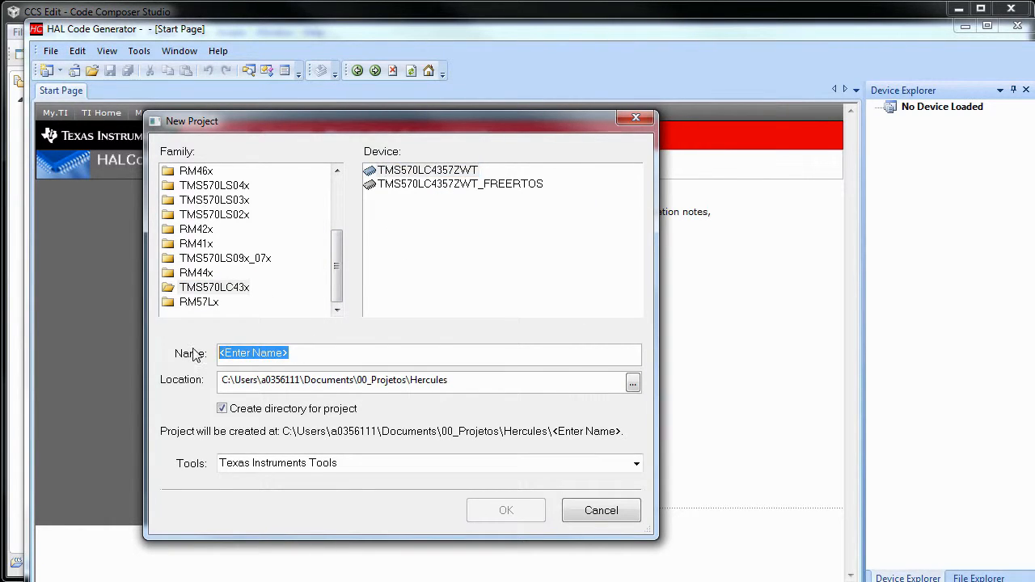
type("LC")
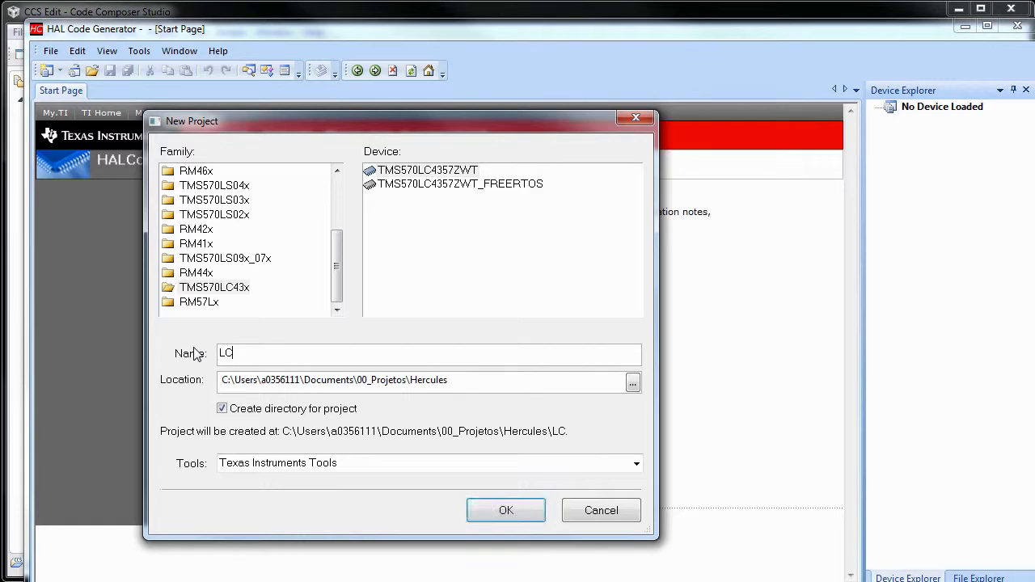
type("4357_UART")
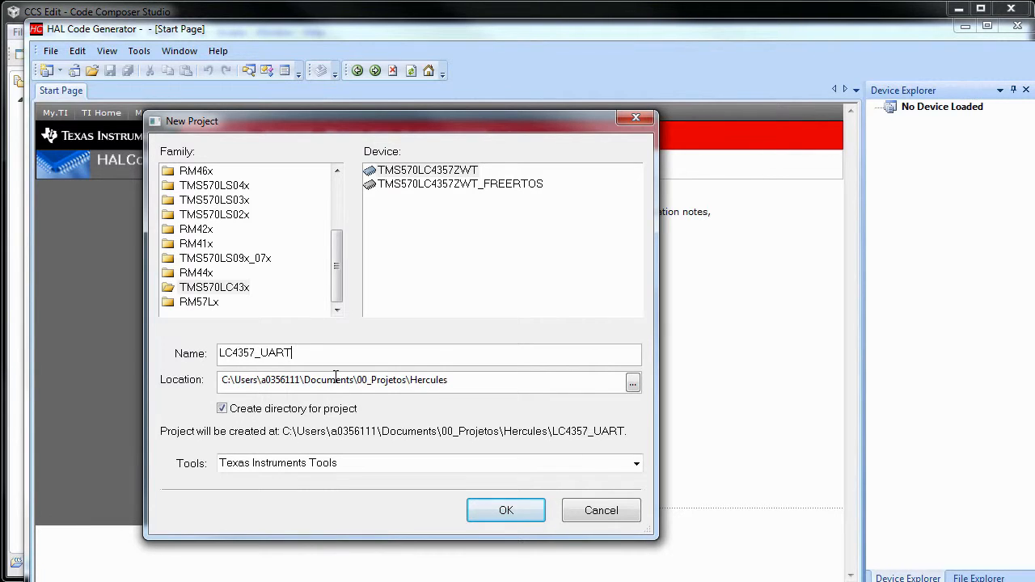
left_click_drag(471, 379, 218, 380)
key("ctrl+v")
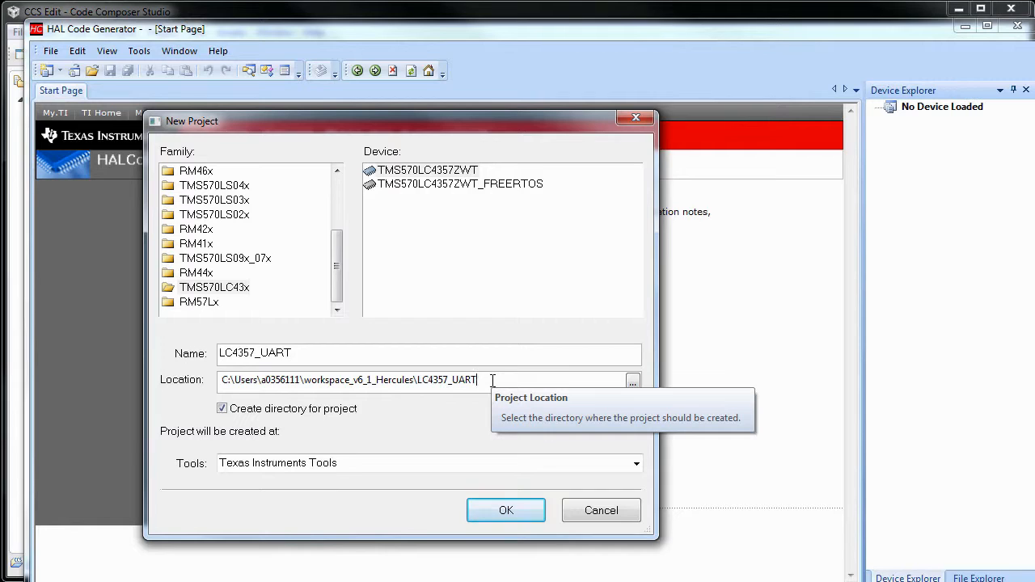
left_click(246, 413)
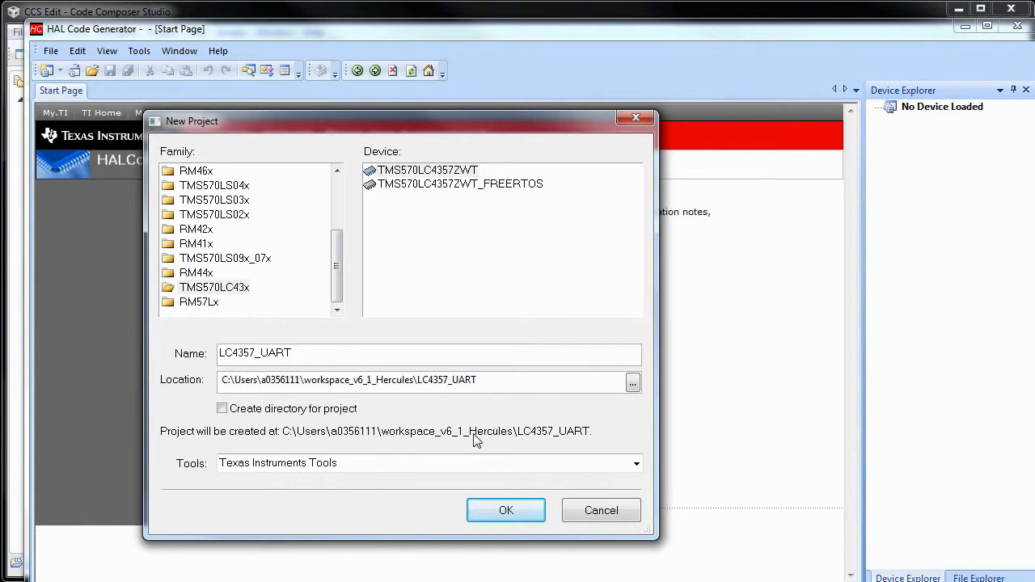
left_click(510, 511)
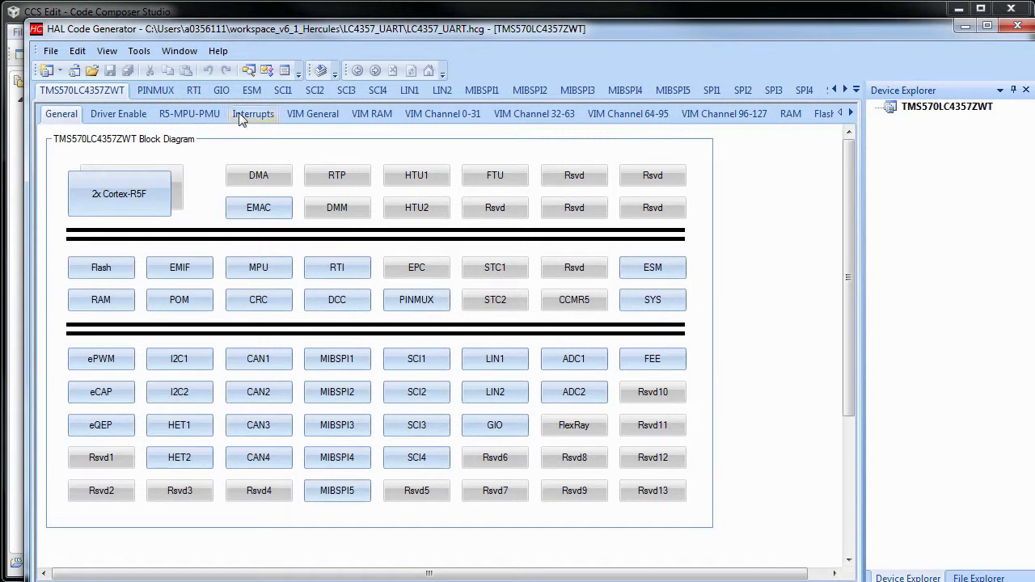
Open the driver compilation settings and consult the example_sci_uart_9600.c help page for which drivers to enable.
left_click(133, 112)
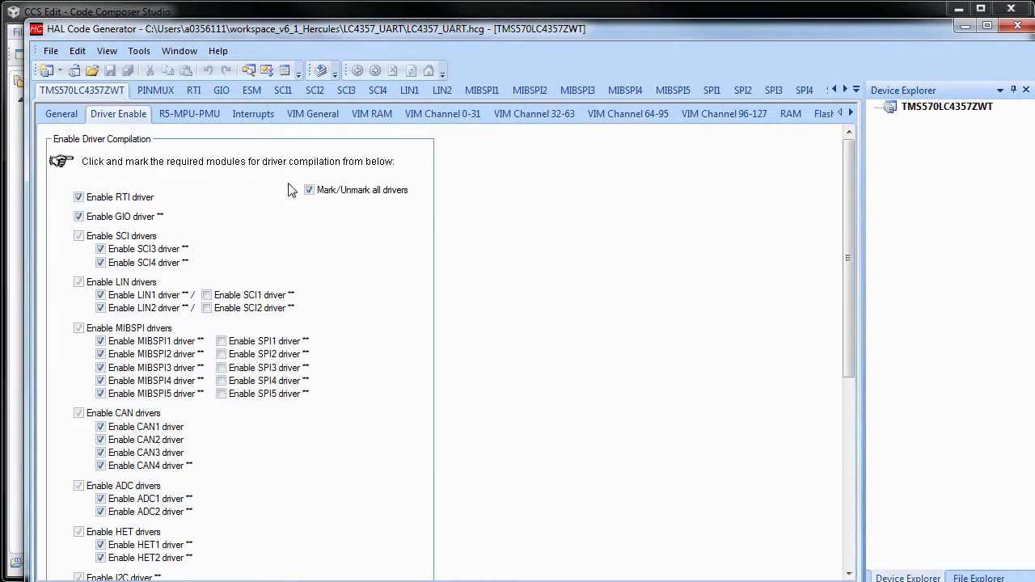
left_click(218, 53)
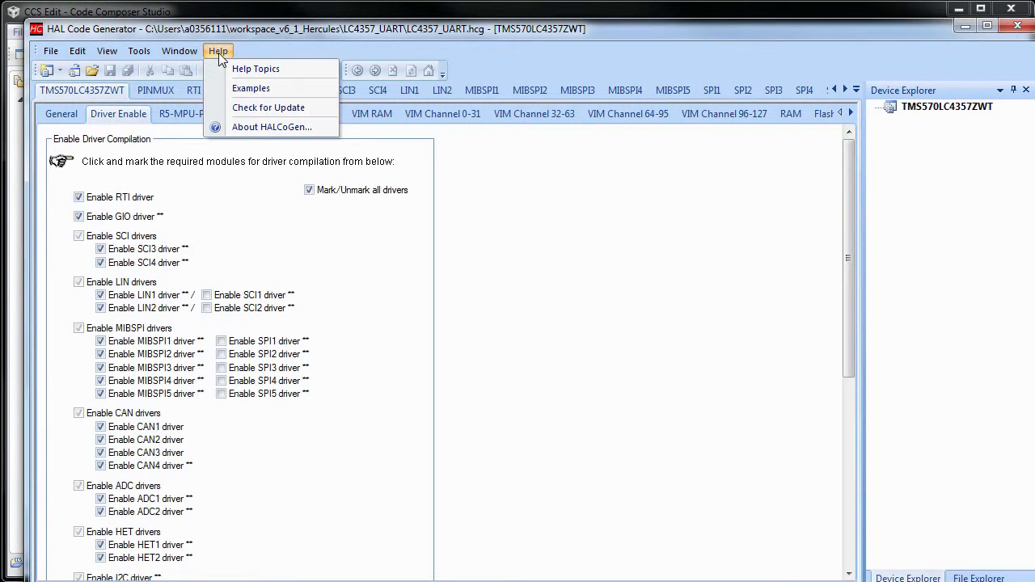
left_click(238, 72)
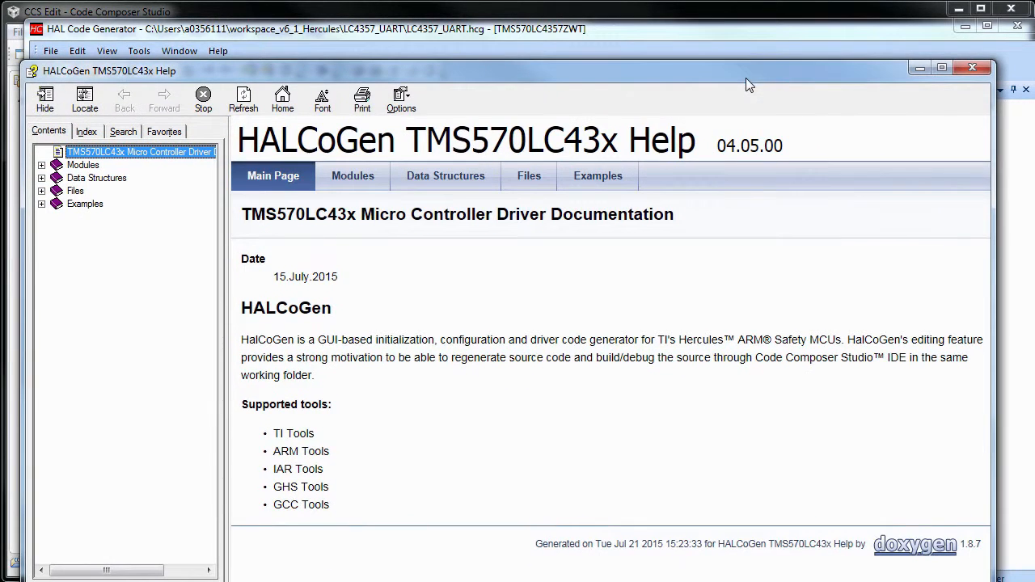
left_click(41, 204)
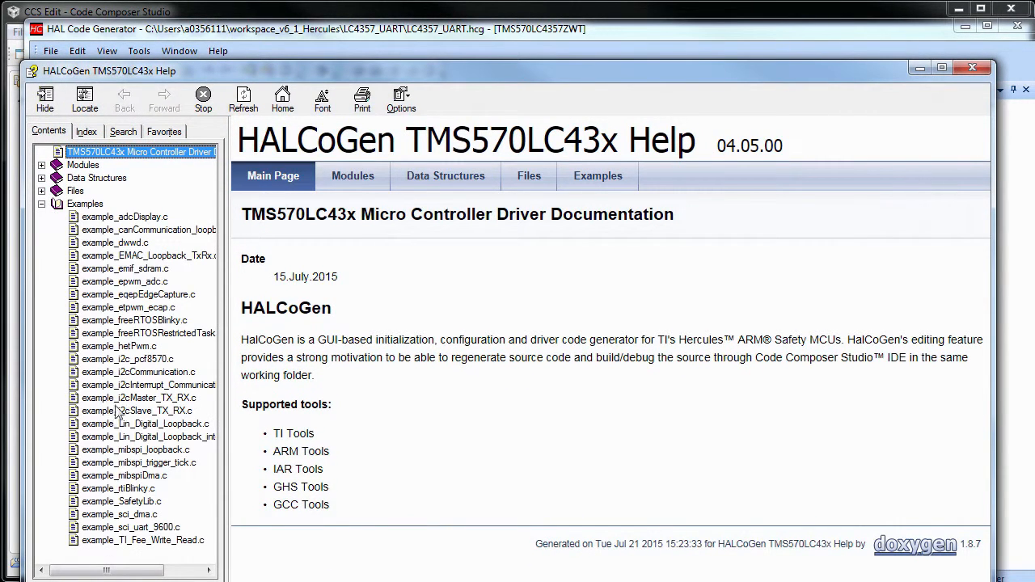
left_click(130, 528)
left_click(496, 370)
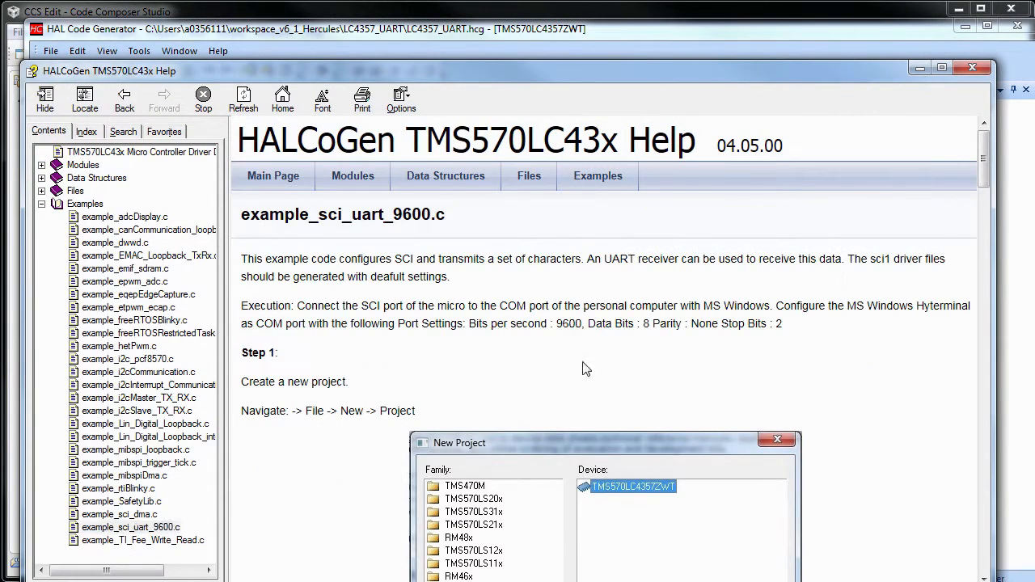
left_click_drag(986, 158, 970, 263)
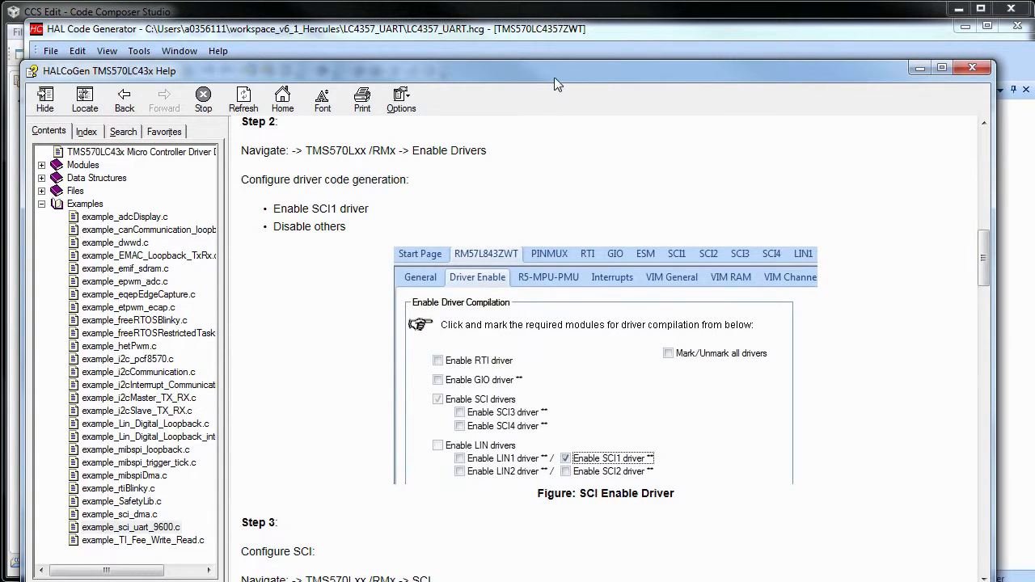
left_click_drag(554, 75, 0, 51)
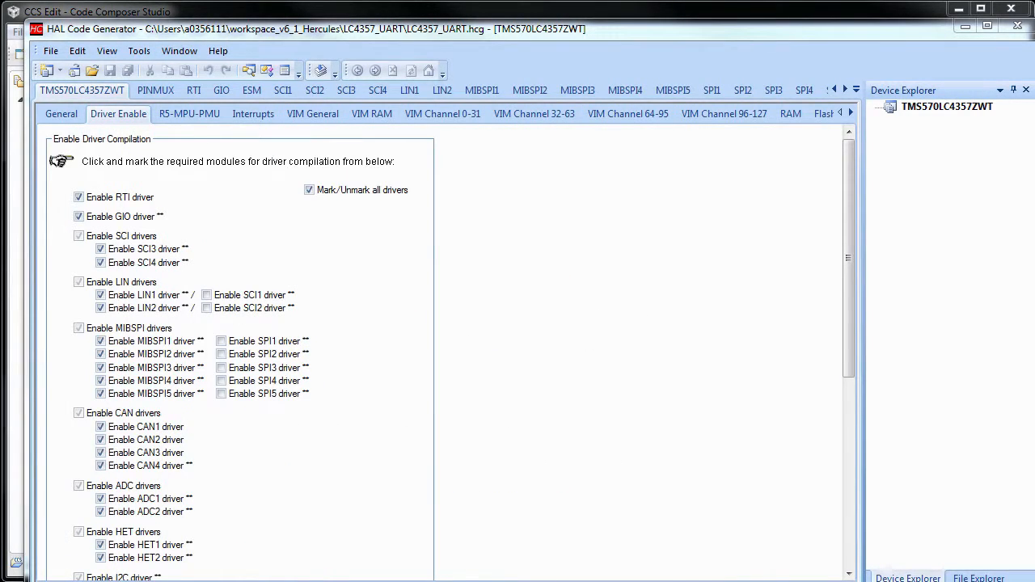
Unmark all drivers for compilation and enable only the SCI1 driver.
left_click(311, 192)
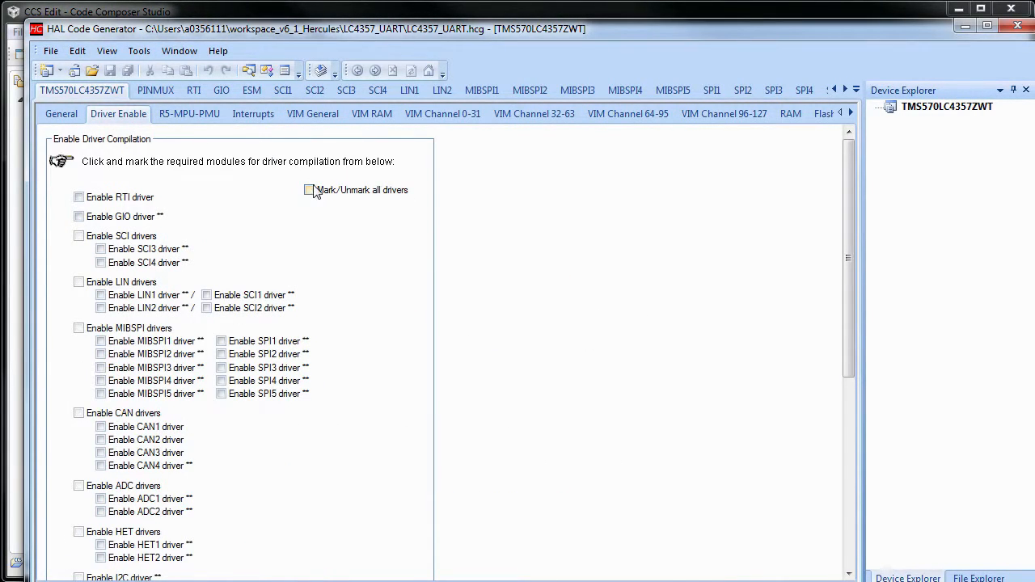
left_click(207, 296)
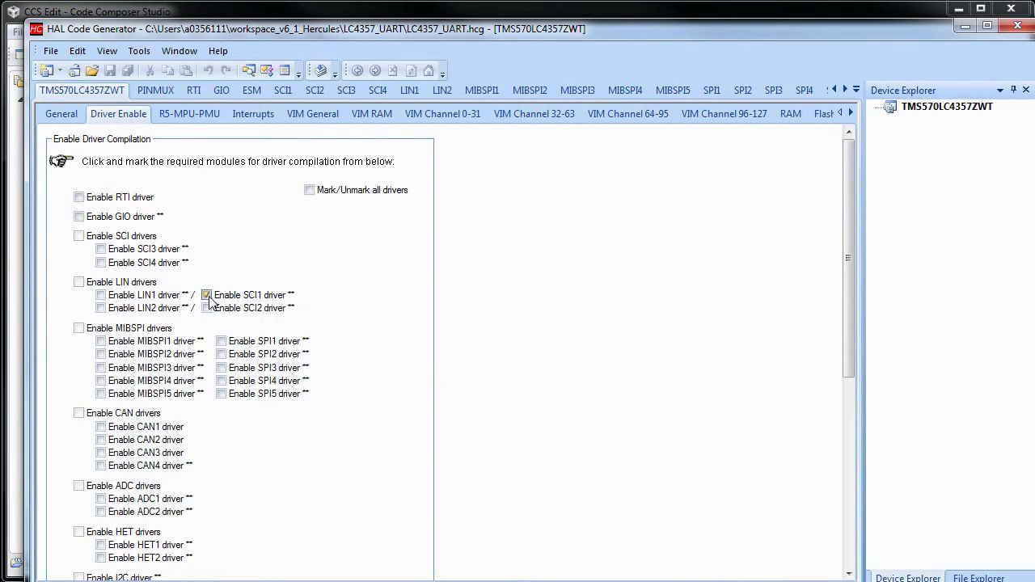